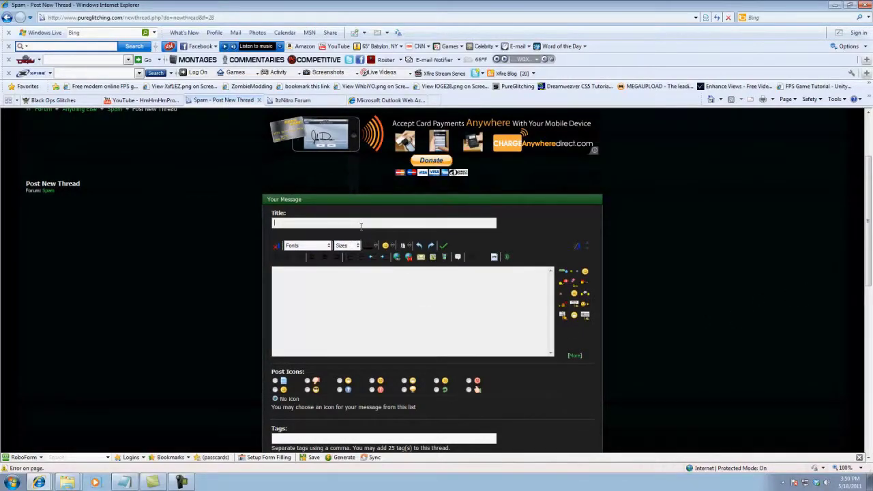
Step: Enter the message 'test test test or else kthxbai' and submit the new Spam thread
{"action": "scroll", "coordinate": [360, 226], "scroll_direction": "up", "scroll_amount": 3}
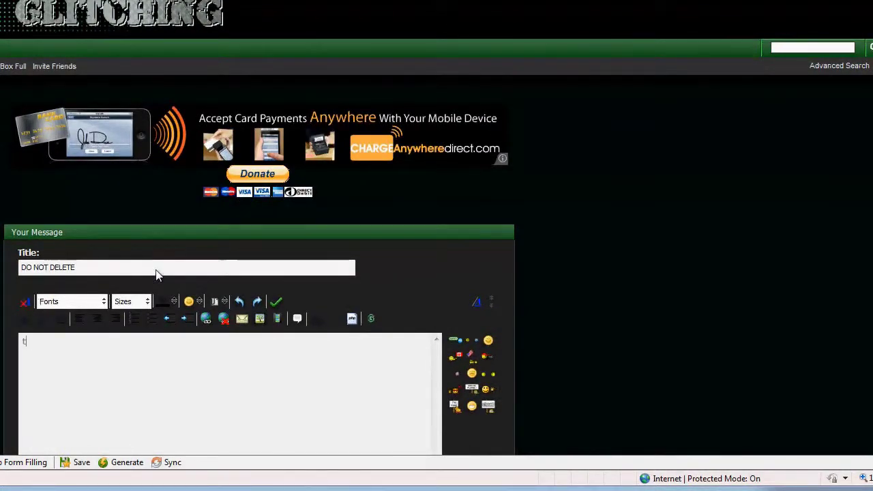
{"action": "type", "text": "test test or else"}
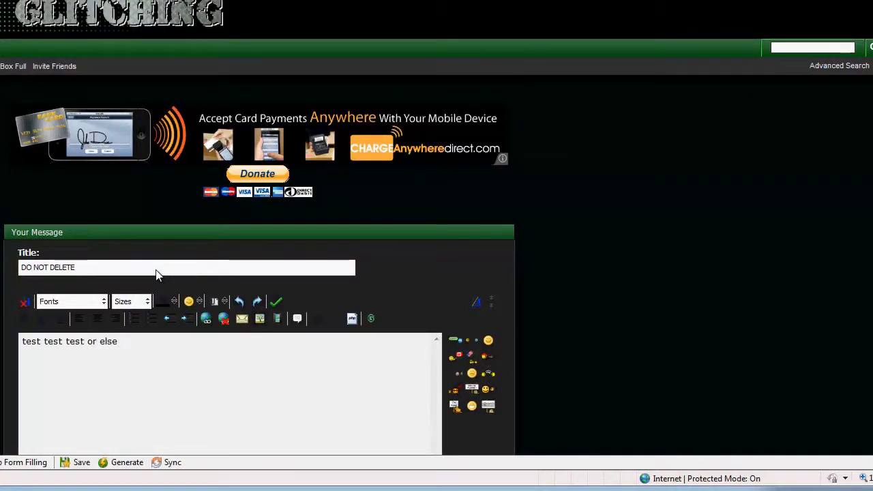
{"action": "type", "text": " kthxbai"}
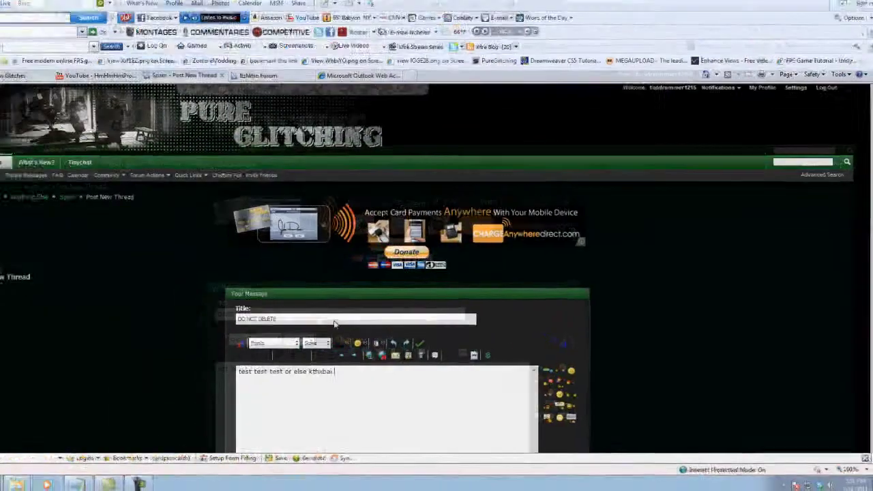
{"action": "scroll", "coordinate": [490, 302], "scroll_direction": "down", "scroll_amount": 5}
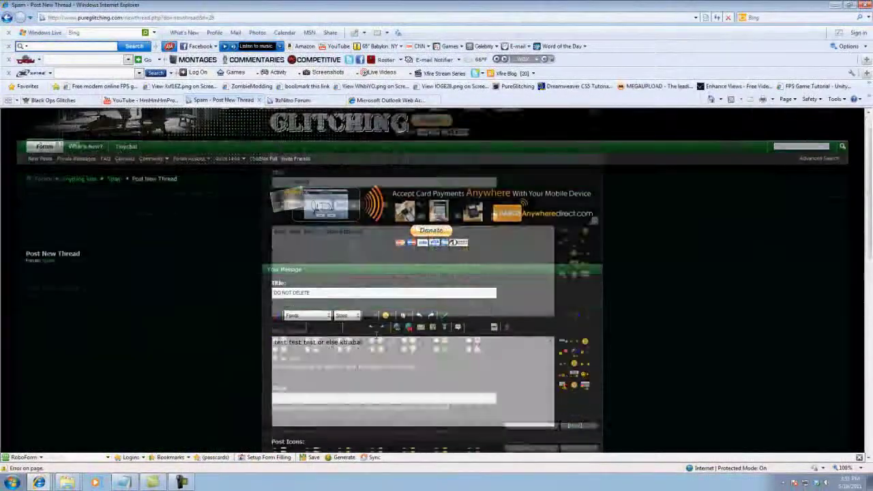
{"action": "scroll", "coordinate": [491, 301], "scroll_direction": "up", "scroll_amount": 2}
{"action": "scroll", "coordinate": [494, 300], "scroll_direction": "down", "scroll_amount": 2}
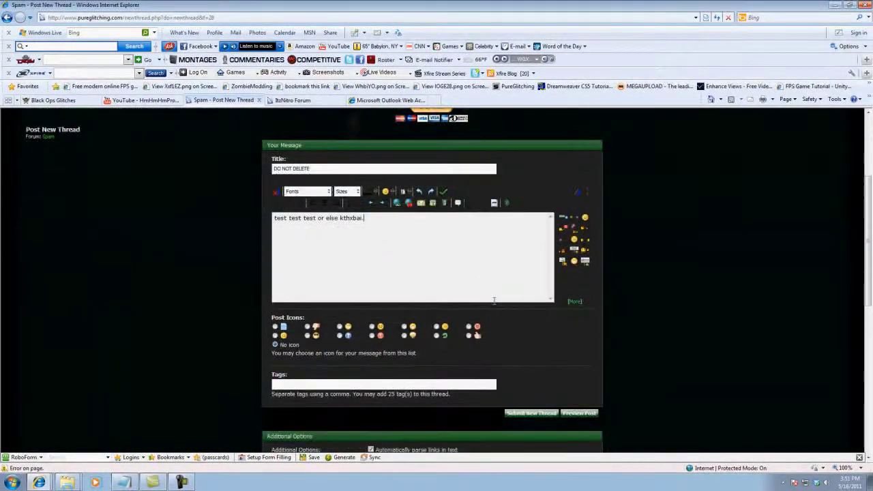
{"action": "left_click", "coordinate": [537, 416]}
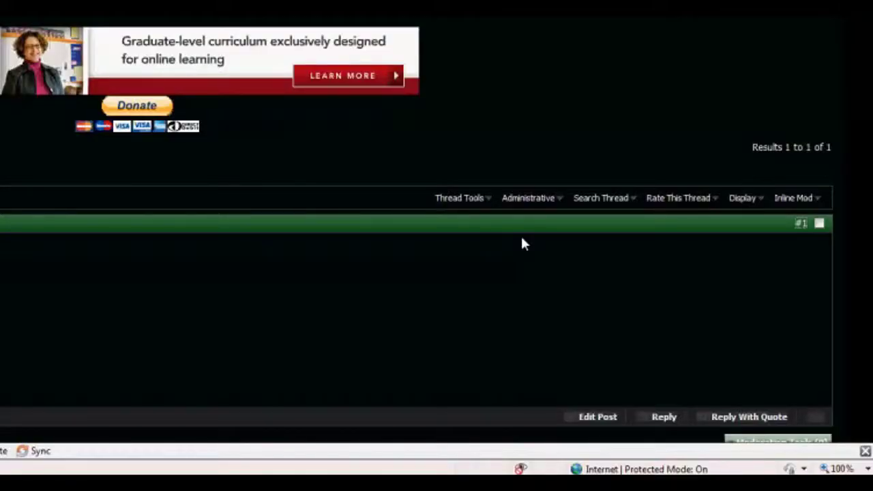
Step: Review the 'Do not delete' thread's Administrative moderation options, then dismiss the list
{"action": "left_click", "coordinate": [555, 199]}
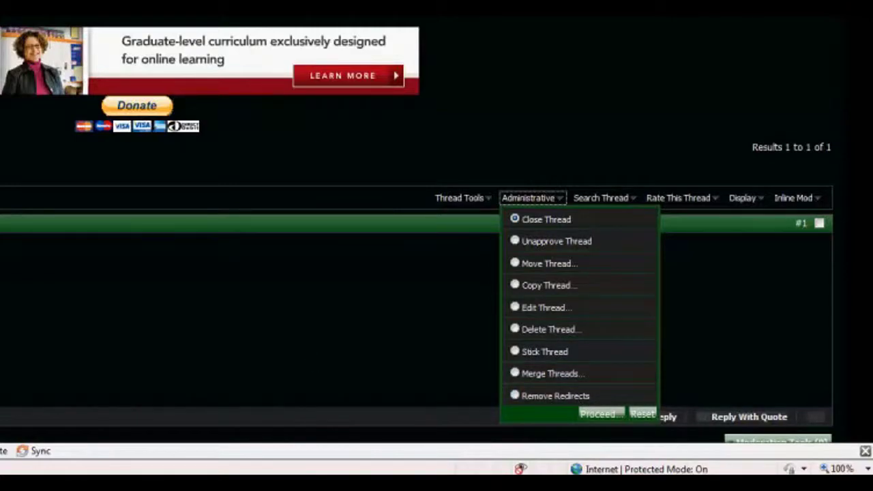
{"action": "key", "text": "Escape"}
Step: Apply the Close Thread moderation action to the 'Do not delete' thread
{"action": "left_click", "coordinate": [547, 201]}
{"action": "left_click", "coordinate": [547, 202]}
{"action": "left_click", "coordinate": [547, 201]}
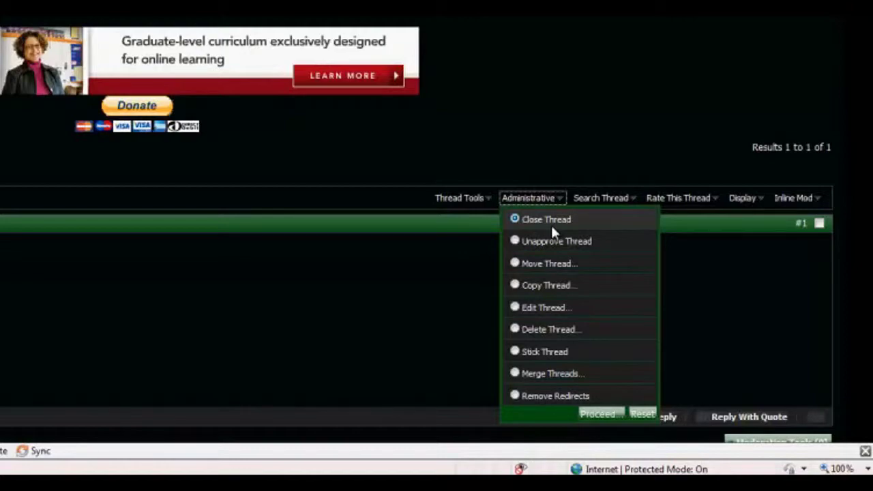
{"action": "left_click", "coordinate": [597, 415]}
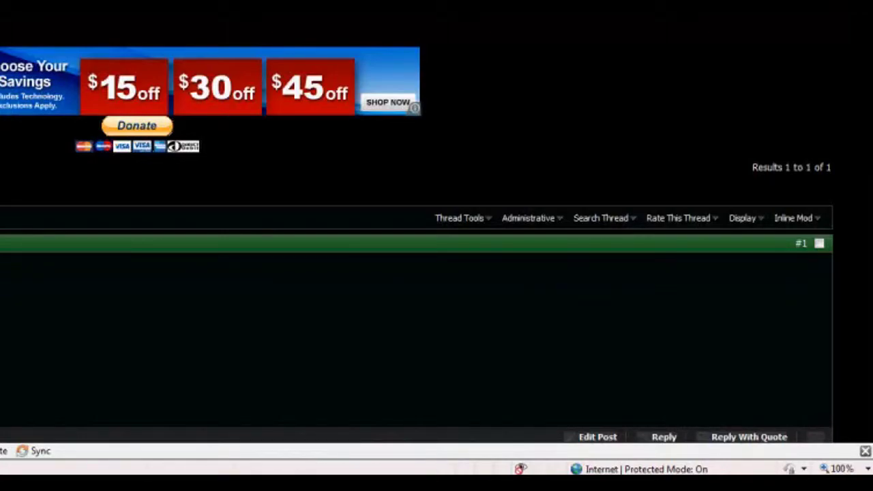
{"action": "left_click", "coordinate": [555, 223]}
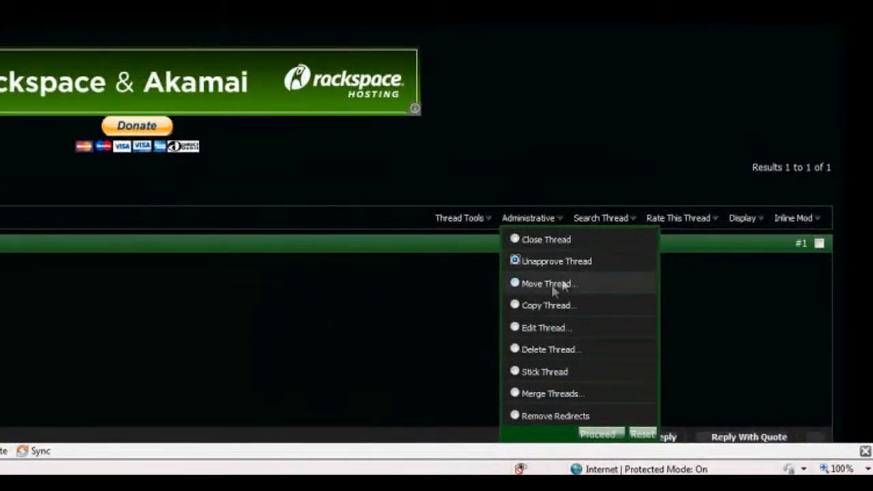
Step: Choose Move Thread from the Administrative actions and proceed to the move form
{"action": "left_click", "coordinate": [515, 283]}
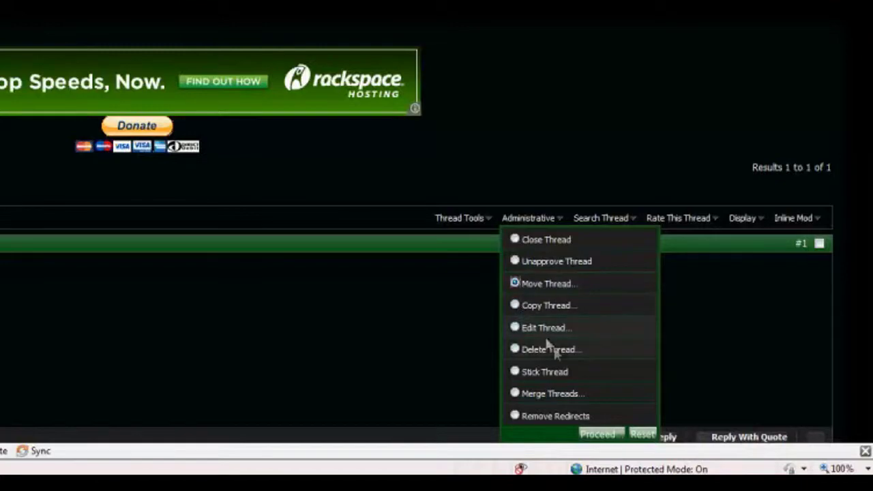
{"action": "left_click", "coordinate": [614, 434]}
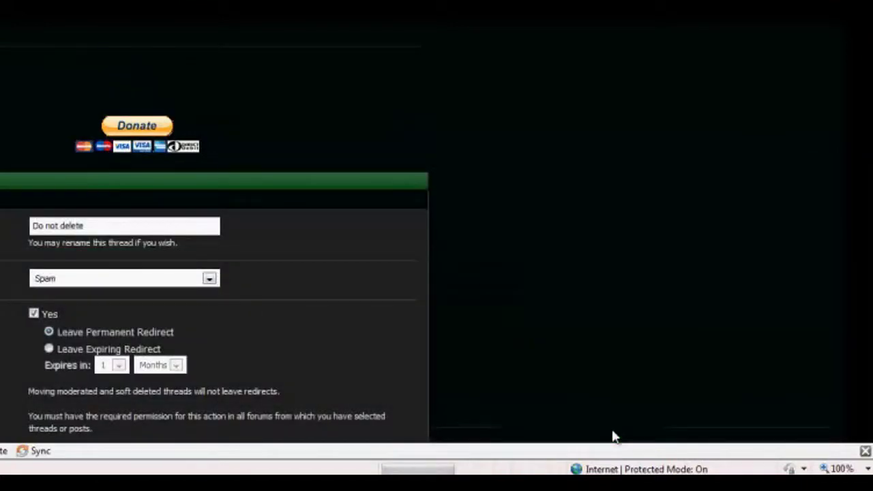
Step: Browse the destination forum list but leave Spam as the move destination
{"action": "scroll", "coordinate": [612, 436], "scroll_direction": "down", "scroll_amount": 3}
{"action": "left_click", "coordinate": [210, 188]}
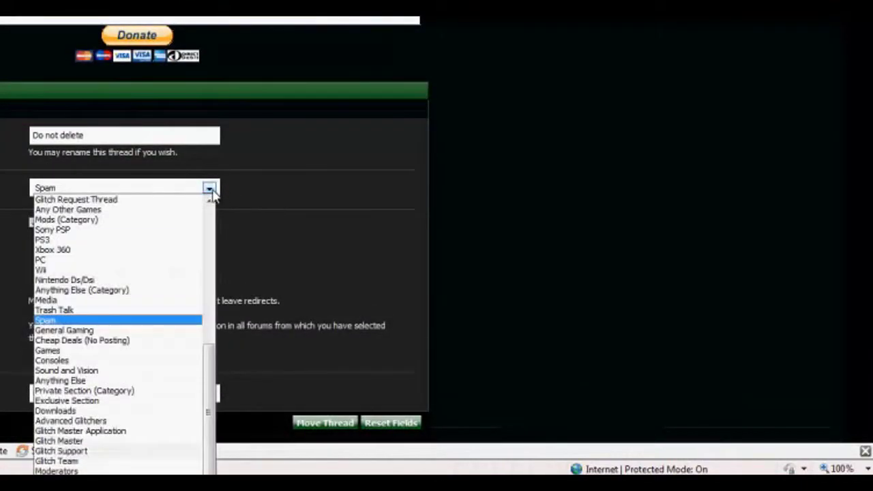
{"action": "scroll", "coordinate": [165, 308], "scroll_direction": "up", "scroll_amount": 10}
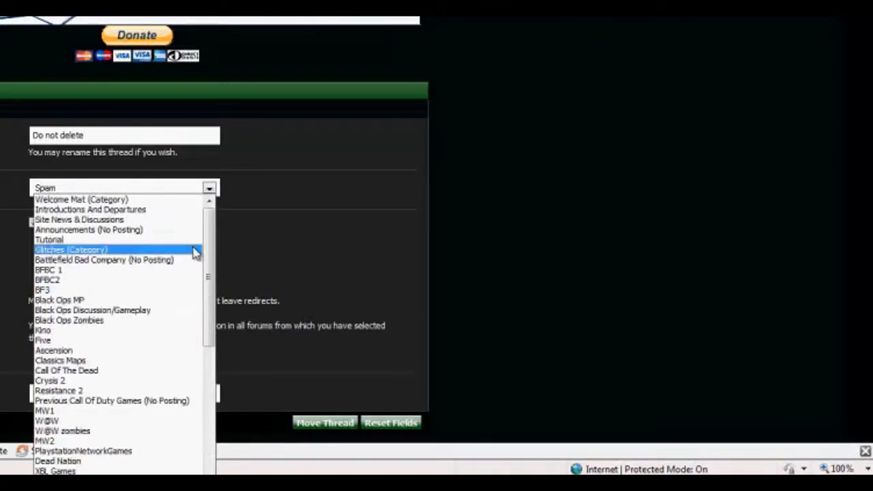
{"action": "left_click_drag", "start_coordinate": [209, 280], "coordinate": [208, 411]}
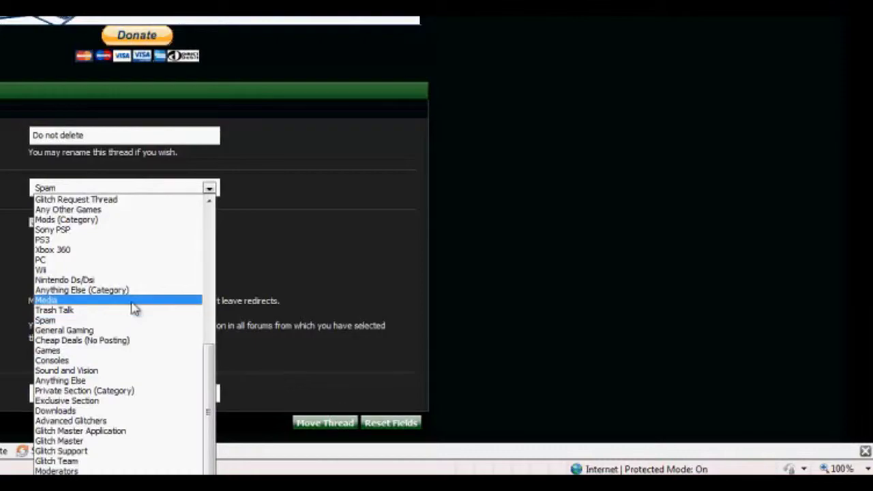
{"action": "left_click", "coordinate": [209, 187]}
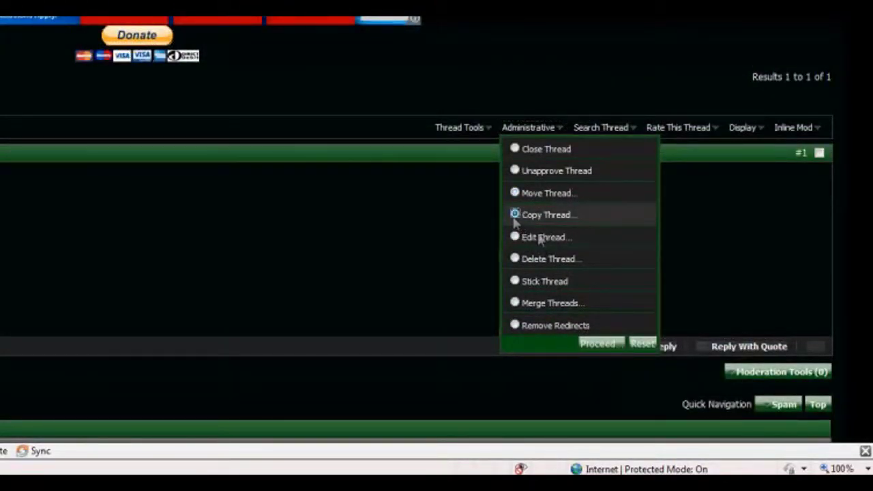
Step: Open the Copy Thread form, leave Spam as destination, and return to the thread's administrative options
{"action": "left_click", "coordinate": [610, 352]}
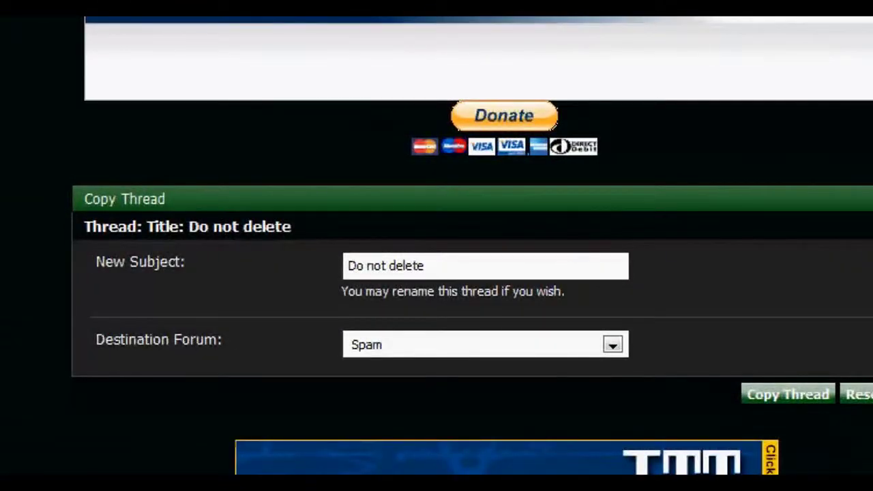
{"action": "left_click", "coordinate": [551, 354]}
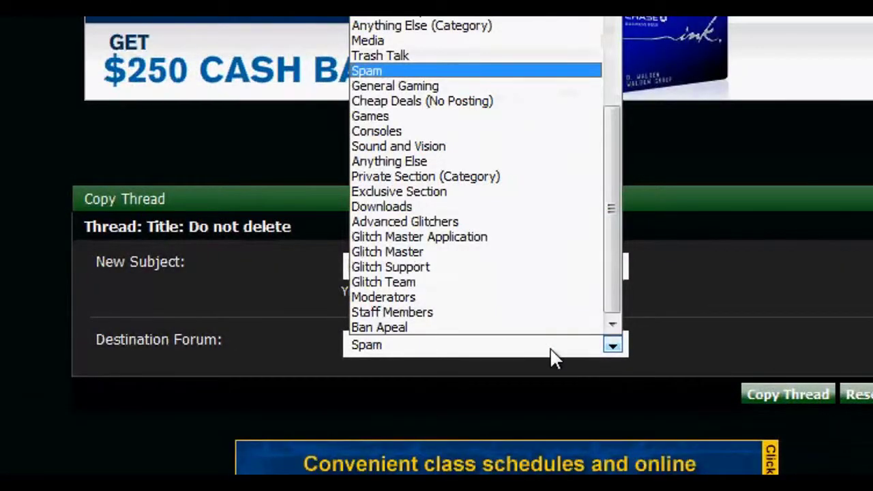
{"action": "left_click", "coordinate": [550, 347]}
{"action": "left_click", "coordinate": [550, 347]}
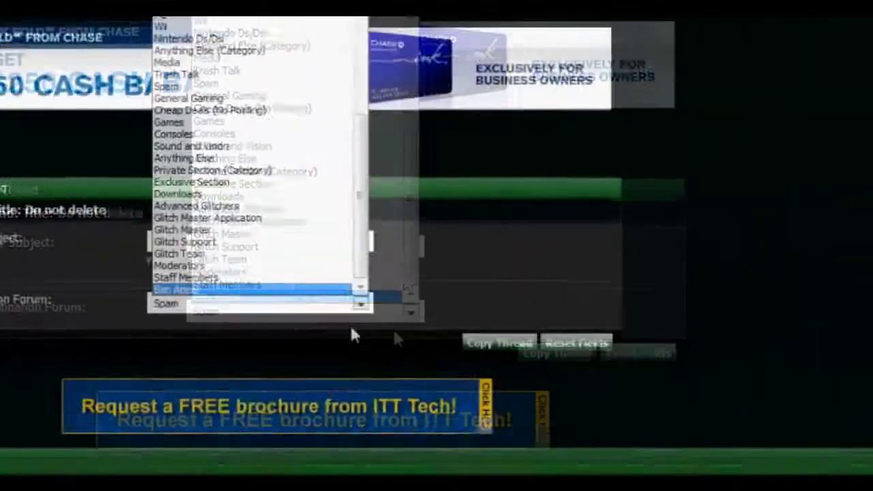
{"action": "left_click", "coordinate": [613, 346]}
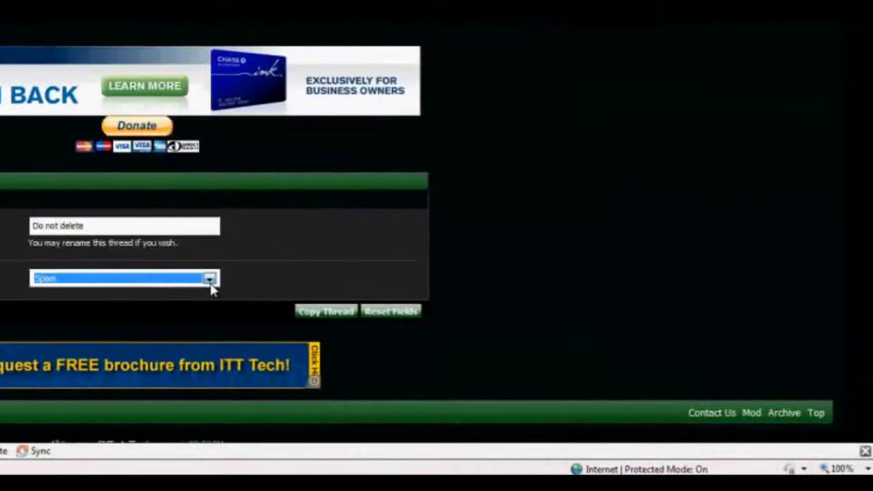
{"action": "left_click", "coordinate": [257, 267]}
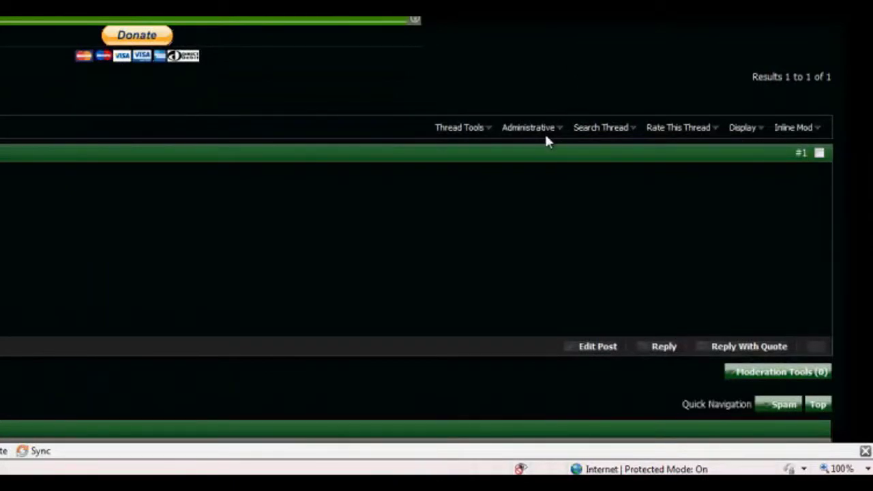
{"action": "left_click", "coordinate": [544, 132]}
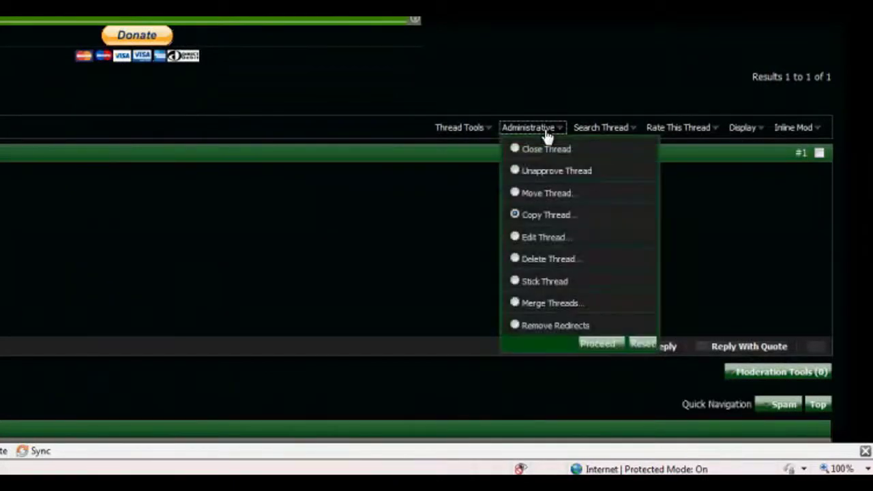
Step: Open Edit Thread for 'Do not delete', visit the moderator notes field, and tick 'Thread is sticky'
{"action": "left_click", "coordinate": [516, 235]}
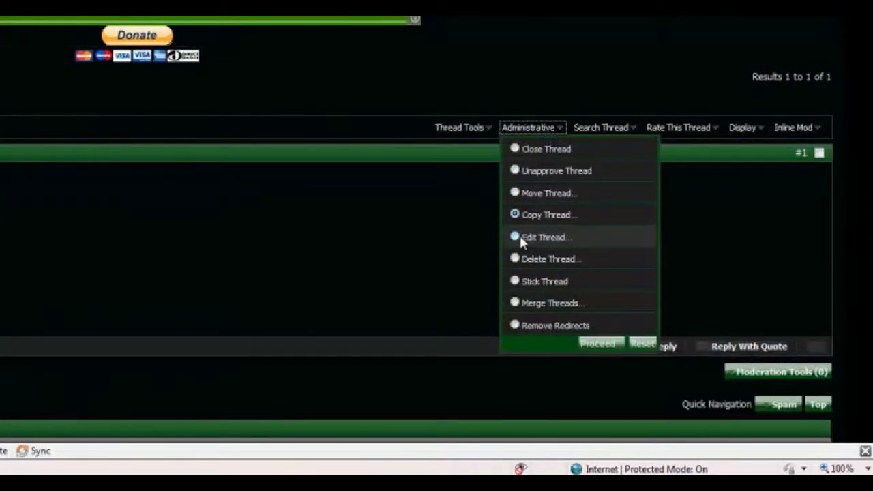
{"action": "left_click", "coordinate": [617, 342]}
{"action": "scroll", "coordinate": [196, 299], "scroll_direction": "down", "scroll_amount": 4}
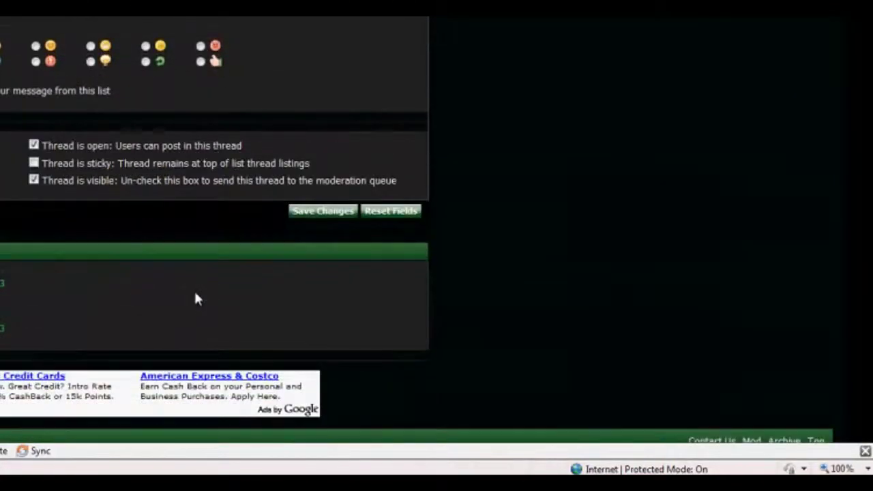
{"action": "scroll", "coordinate": [195, 299], "scroll_direction": "down", "scroll_amount": 2}
{"action": "scroll", "coordinate": [195, 299], "scroll_direction": "up", "scroll_amount": 5}
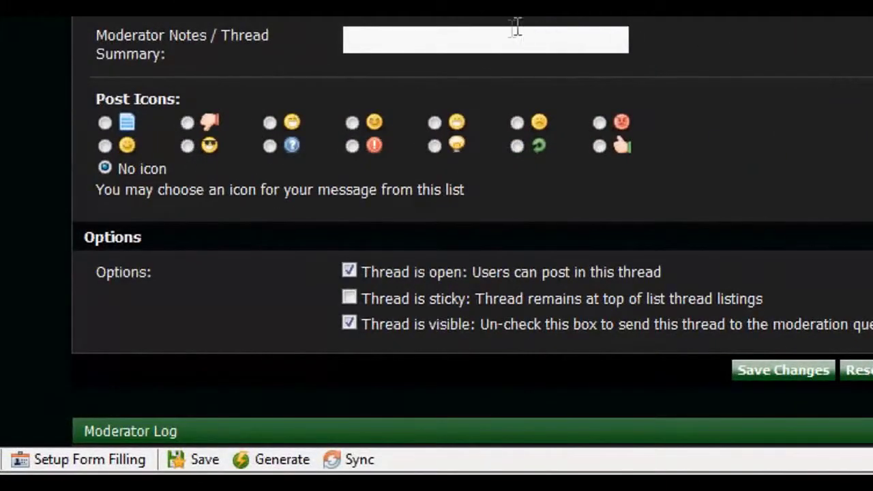
{"action": "left_click", "coordinate": [350, 89]}
{"action": "left_click", "coordinate": [473, 46]}
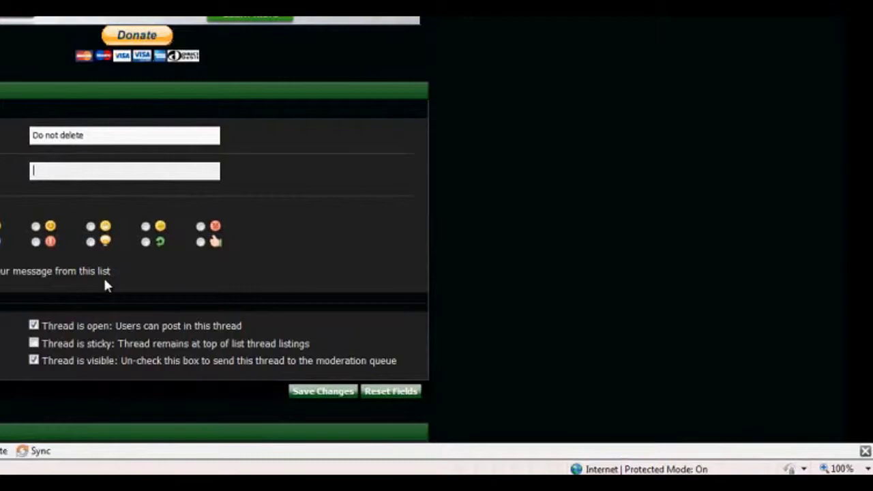
{"action": "left_click", "coordinate": [35, 344]}
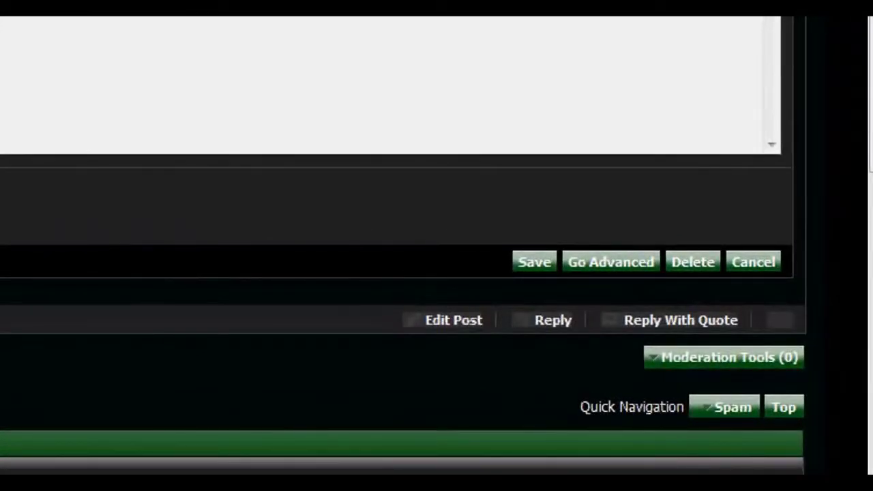
Step: Save the edited first post from the quick edit box
{"action": "left_click", "coordinate": [545, 261]}
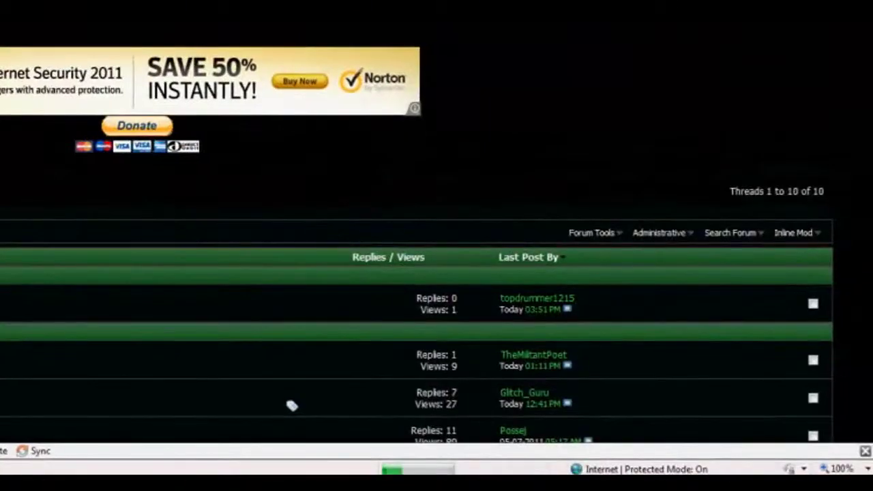
Step: Reopen the test thread from the Spam forum list and show its administrative options
{"action": "scroll", "coordinate": [291, 405], "scroll_direction": "down", "scroll_amount": 4}
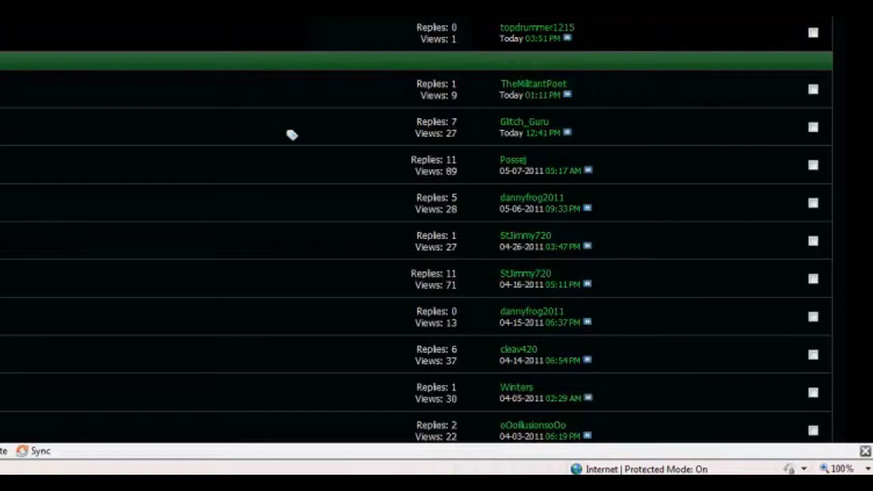
{"action": "left_click", "coordinate": [291, 134]}
{"action": "left_click", "coordinate": [551, 222]}
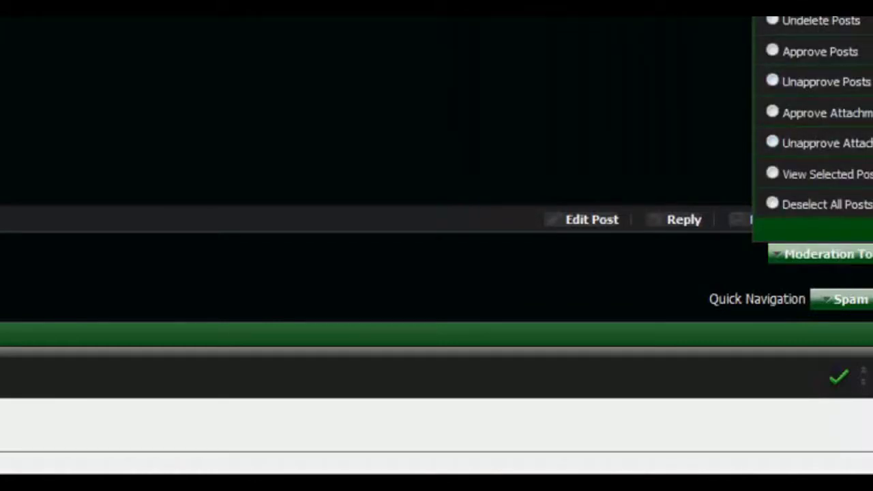
{"action": "left_click", "coordinate": [846, 300]}
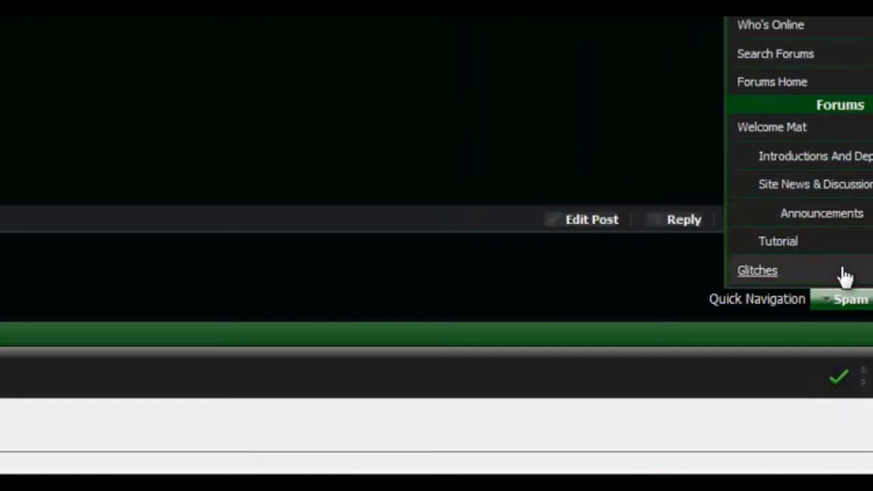
{"action": "left_click", "coordinate": [636, 294]}
{"action": "left_click", "coordinate": [826, 254]}
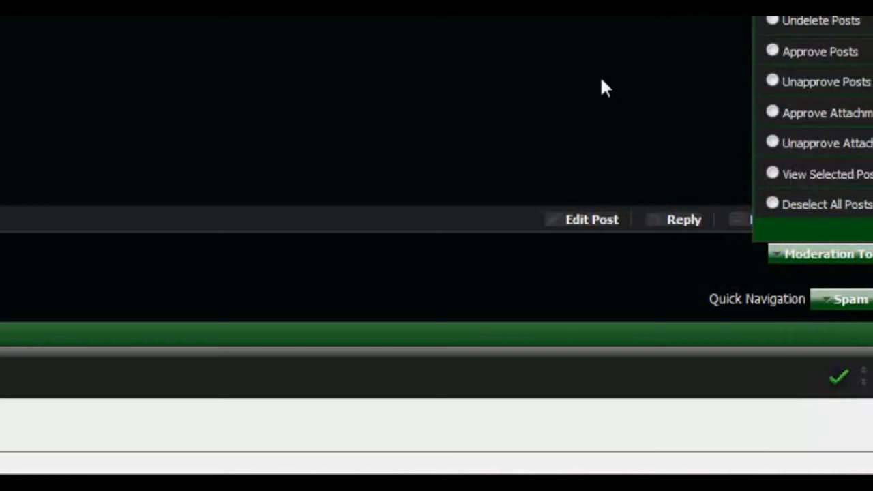
{"action": "left_click", "coordinate": [566, 120]}
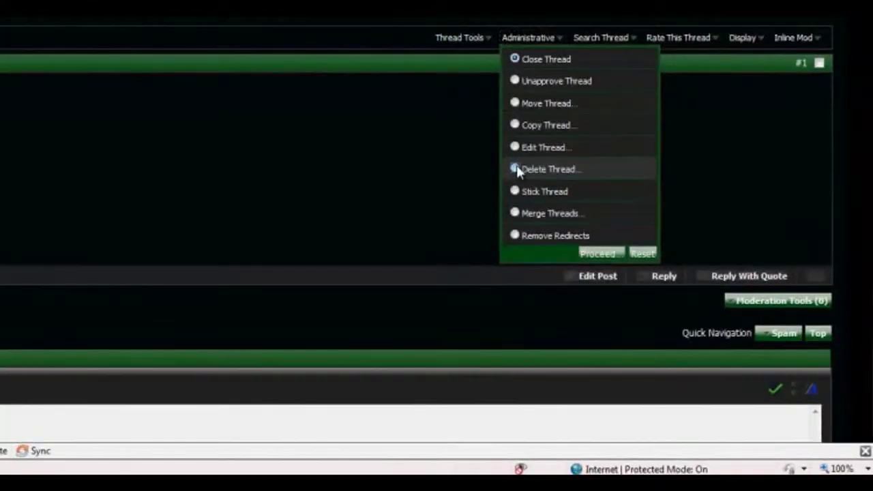
Step: Open Delete Thread for the test thread and select the 'Physically remove' deletion option
{"action": "left_click", "coordinate": [515, 169]}
{"action": "left_click", "coordinate": [611, 254]}
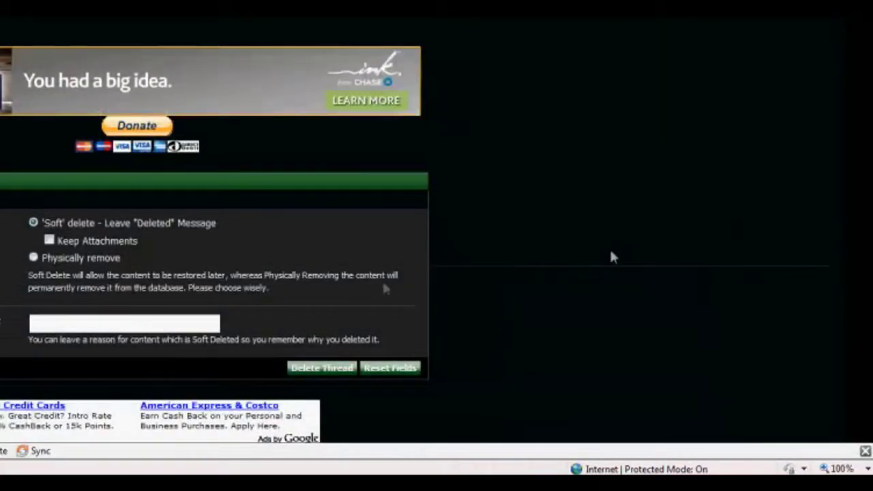
{"action": "scroll", "coordinate": [73, 281], "scroll_direction": "down", "scroll_amount": 3}
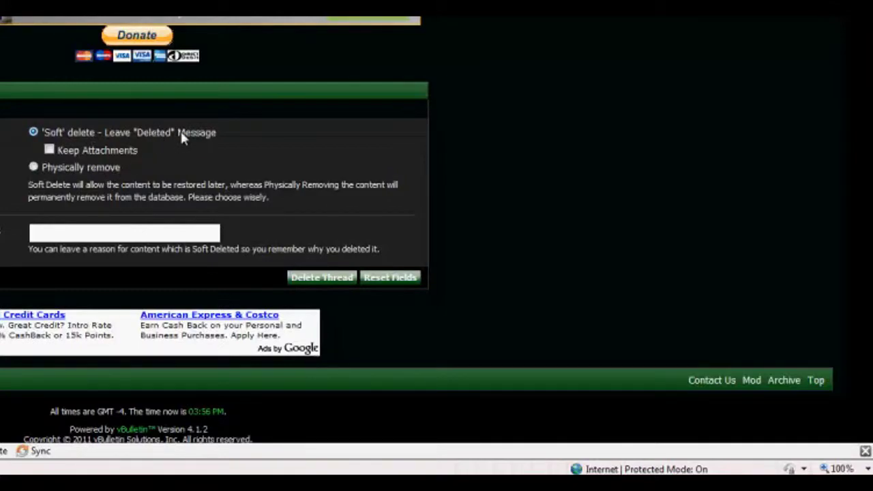
{"action": "left_click", "coordinate": [51, 152]}
{"action": "left_click", "coordinate": [51, 151]}
{"action": "scroll", "coordinate": [569, 293], "scroll_direction": "up", "scroll_amount": 1}
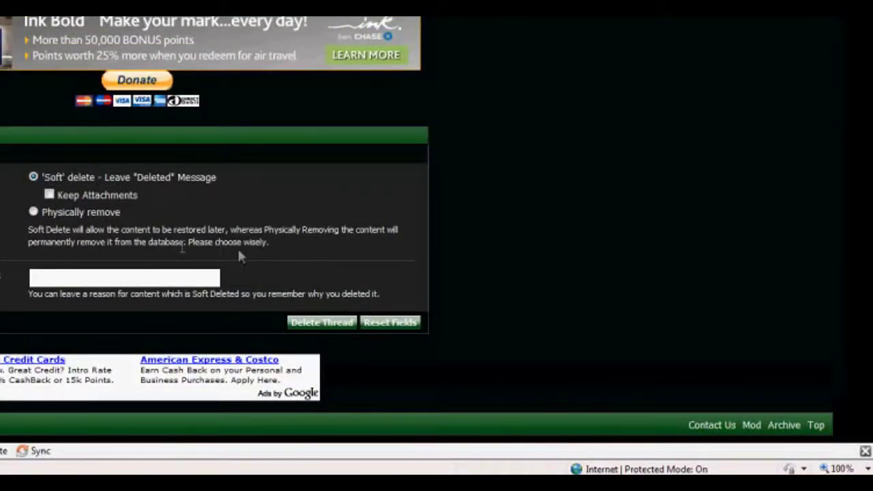
{"action": "left_click", "coordinate": [33, 212]}
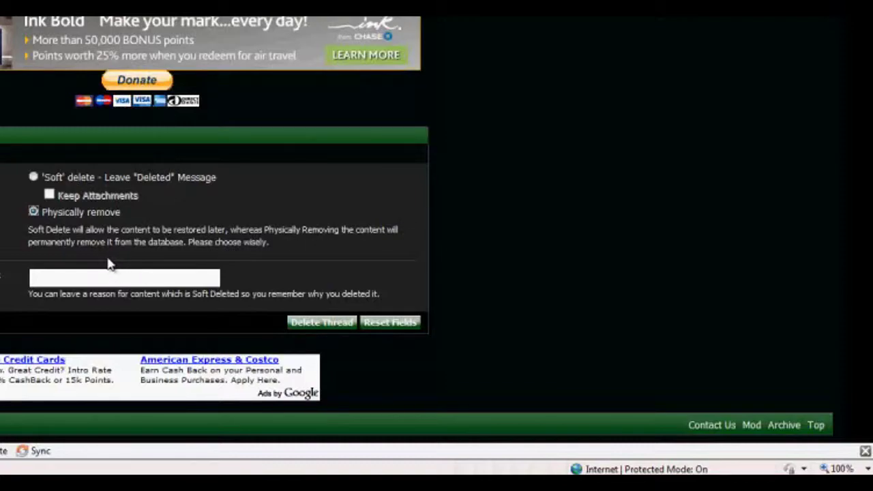
{"action": "left_click", "coordinate": [180, 278]}
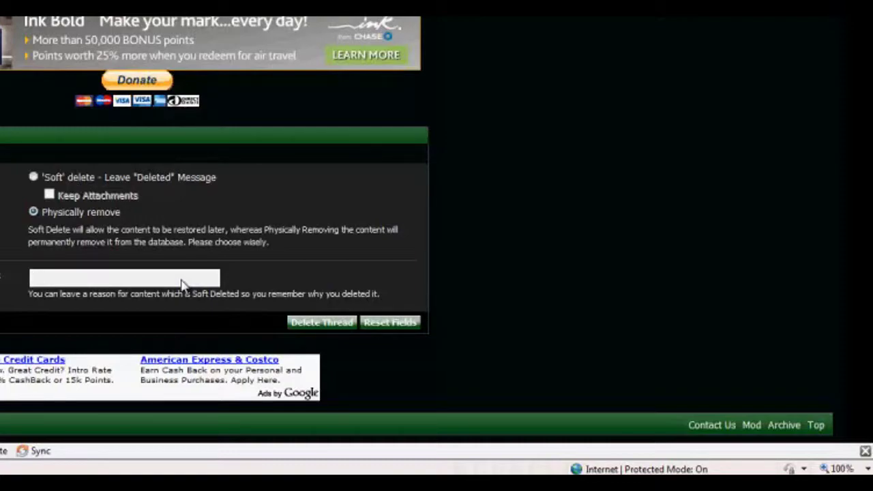
Step: Enter the reason 'test' and permanently delete the thread
{"action": "type", "text": "test"}
{"action": "left_click", "coordinate": [321, 323]}
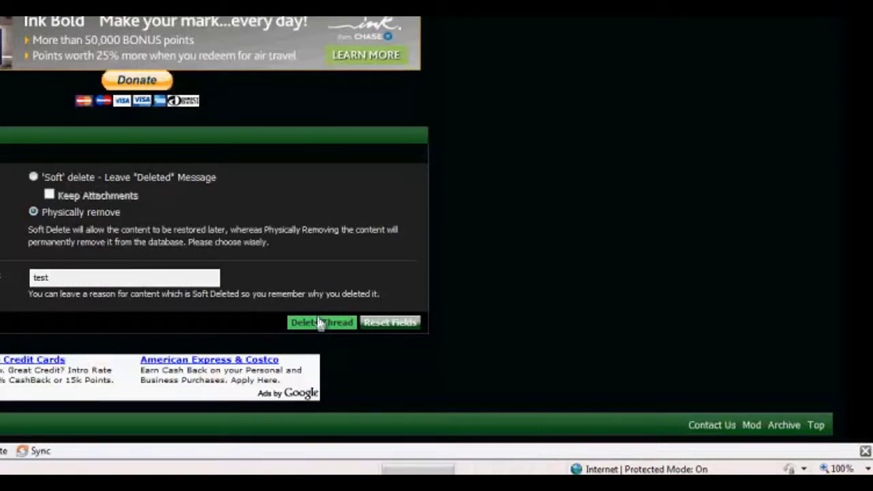